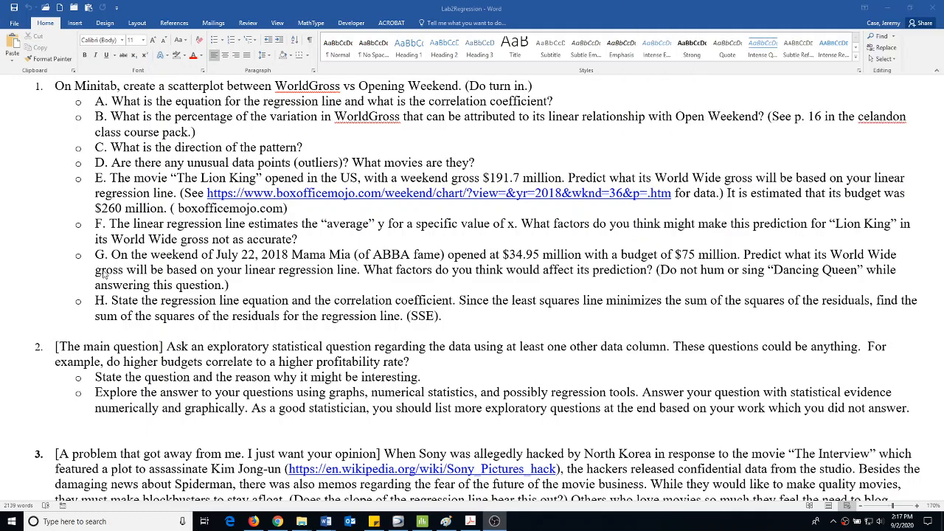
Highlight question H about the regression line equation, correlation coefficient and SSE in yellow
{"action": "left_click", "coordinate": [118, 302]}
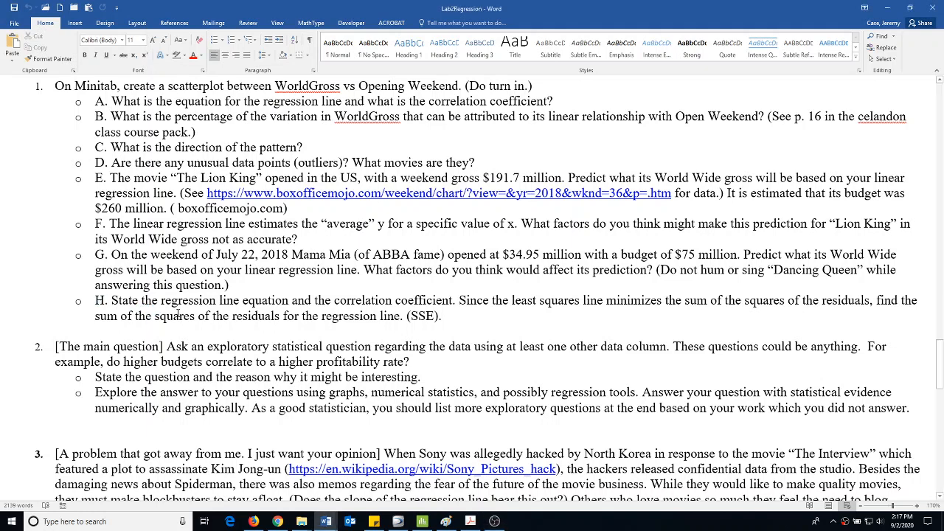
{"action": "left_click_drag", "start_coordinate": [452, 321], "coordinate": [94, 299]}
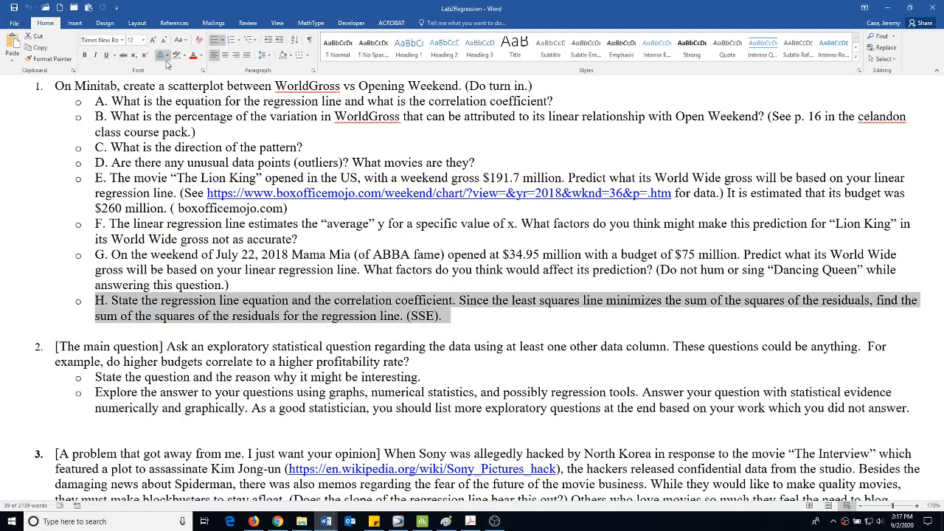
{"action": "left_click", "coordinate": [184, 55]}
{"action": "left_click", "coordinate": [180, 69]}
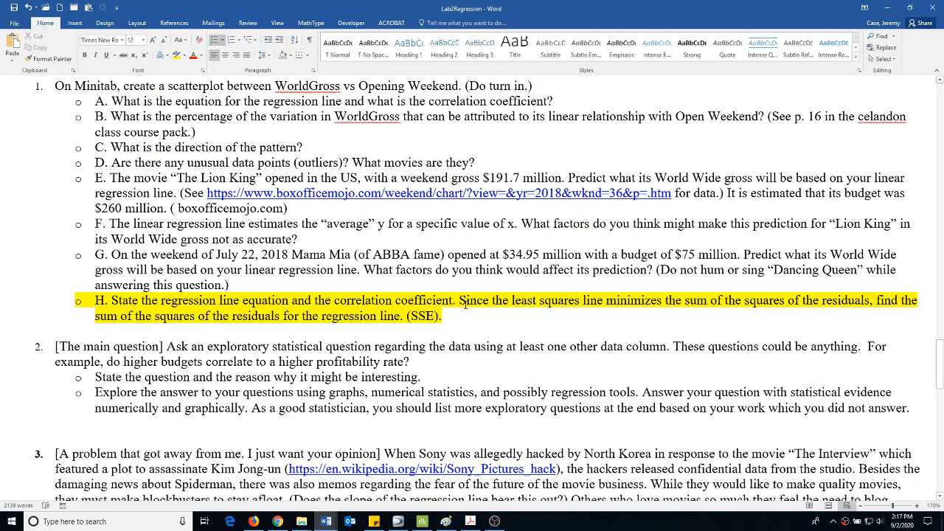
Switch to the course handouts PDF in Acrobat and review the linear regression page with the least squares criterion and proofs
{"action": "key", "text": "alt+Tab"}
{"action": "key", "text": "alt+Tab"}
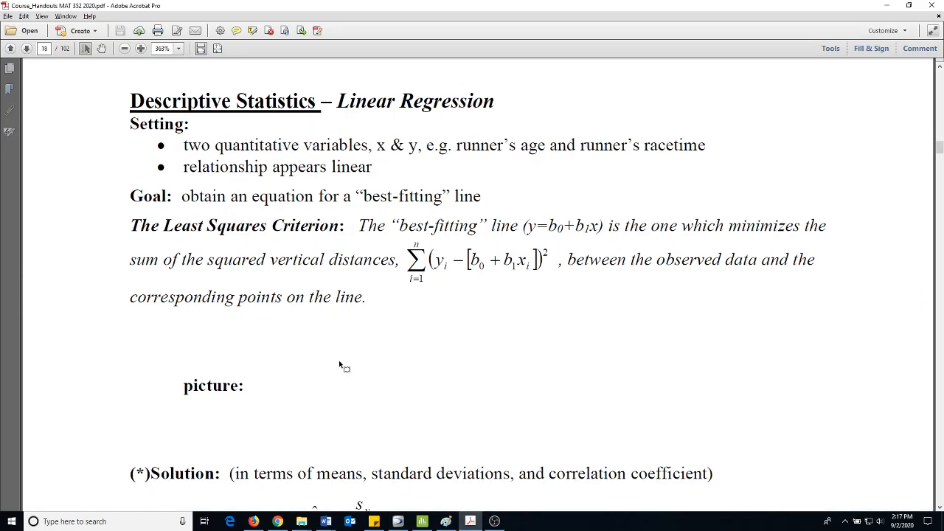
{"action": "scroll", "coordinate": [350, 347], "scroll_direction": "down", "scroll_amount": 4}
{"action": "scroll", "coordinate": [357, 335], "scroll_direction": "down", "scroll_amount": 4}
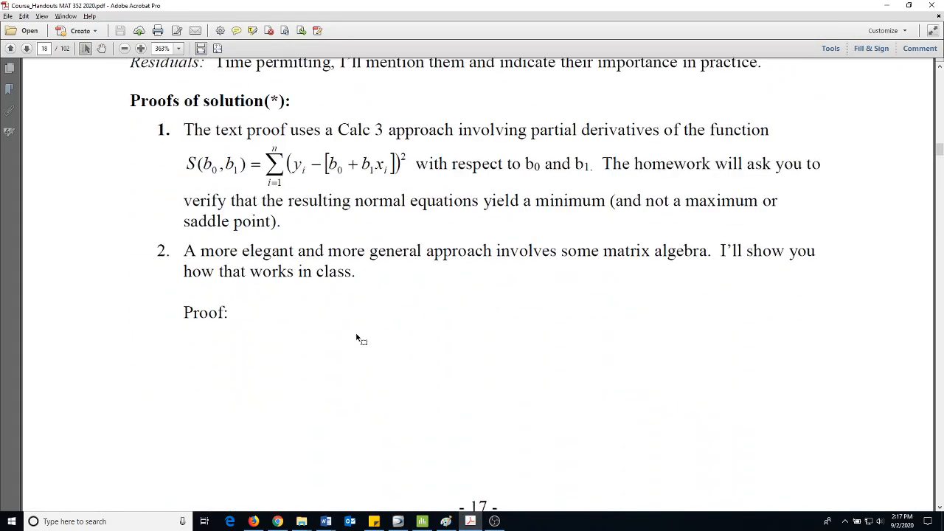
{"action": "scroll", "coordinate": [358, 337], "scroll_direction": "up", "scroll_amount": 4}
{"action": "scroll", "coordinate": [357, 337], "scroll_direction": "up", "scroll_amount": 4}
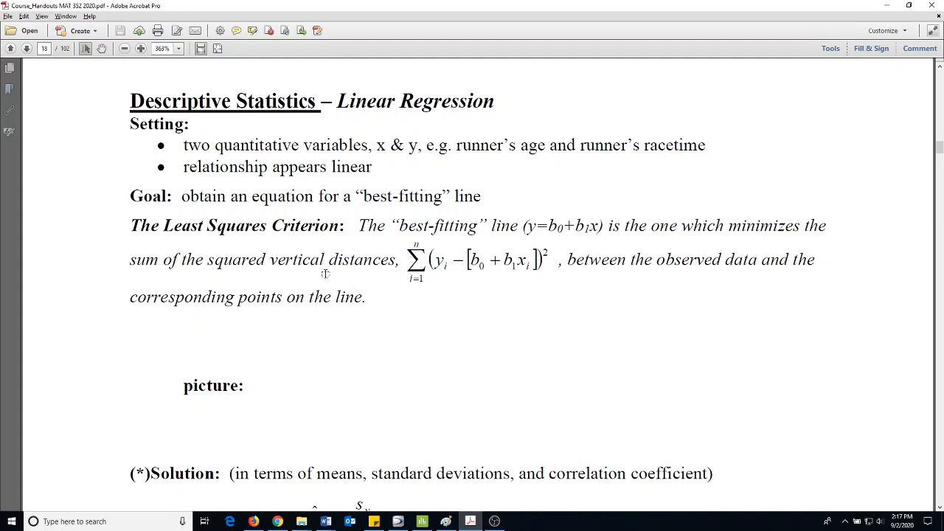
Switch to Paint, set the secondary colour to indigo, and draw vertical residual lines from the four leftmost points to the regression line
{"action": "key", "text": "alt+Tab"}
{"action": "key", "text": "alt+Tab"}
{"action": "key", "text": "alt+Tab"}
{"action": "key", "text": "alt+Tab"}
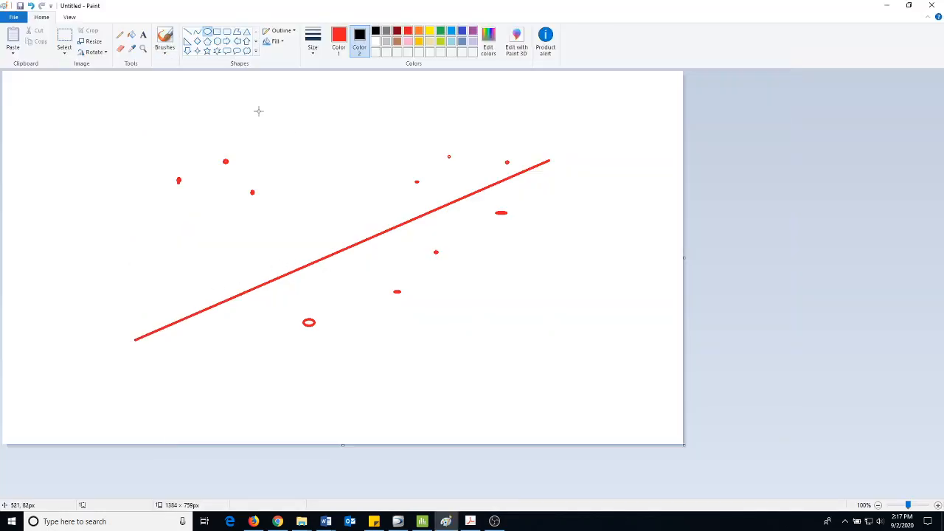
{"action": "left_click", "coordinate": [187, 31]}
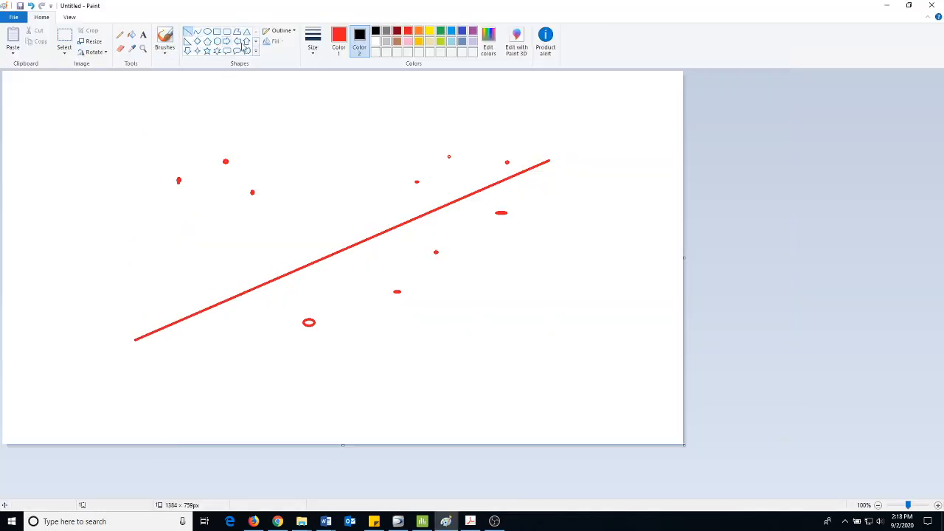
{"action": "left_click", "coordinate": [462, 32]}
{"action": "left_click_drag", "start_coordinate": [178, 180], "coordinate": [178, 322]}
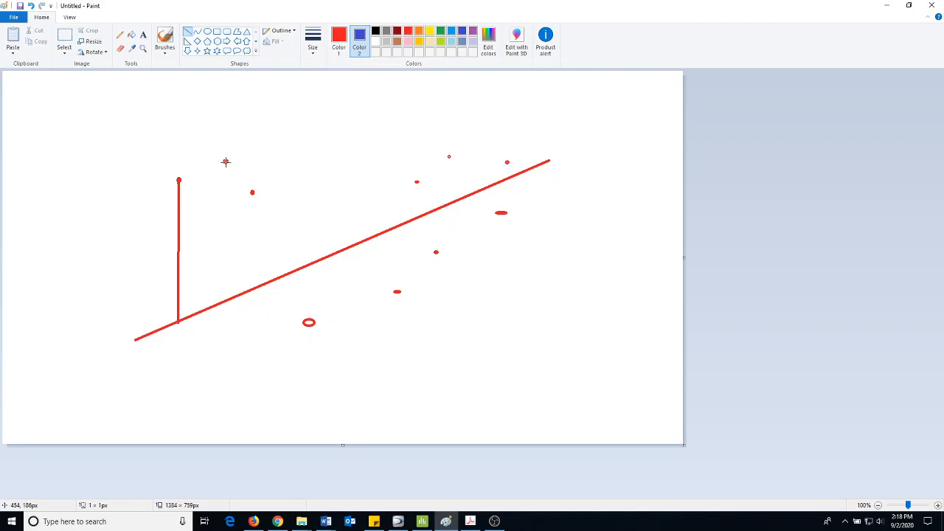
{"action": "left_click_drag", "start_coordinate": [226, 161], "coordinate": [227, 298]}
{"action": "left_click_drag", "start_coordinate": [252, 192], "coordinate": [253, 287]}
{"action": "left_click_drag", "start_coordinate": [308, 319], "coordinate": [308, 264]}
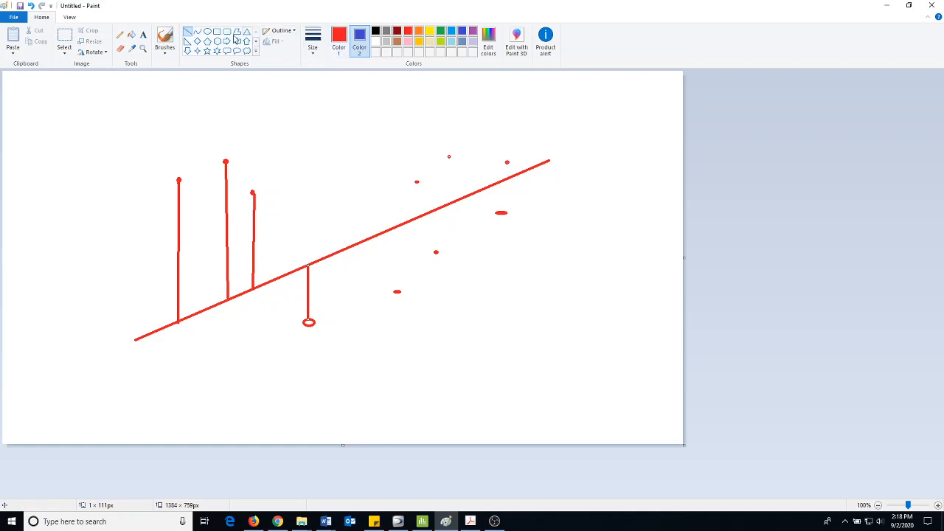
Add a text note below the regression line reading "REsiduals:" followed by "observed y - predicted y = residual."
{"action": "left_click", "coordinate": [143, 35]}
{"action": "left_click_drag", "start_coordinate": [427, 317], "coordinate": [569, 414]}
{"action": "type", "text": "REsid"}
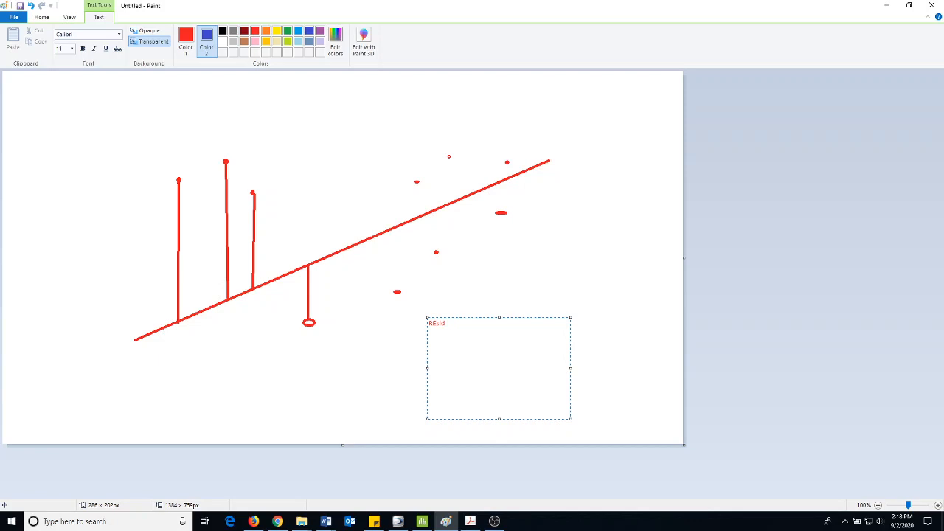
{"action": "type", "text": "uals:"}
{"action": "key", "text": "Return"}
{"action": "type", "text": "observed y - predicted y = residual"}
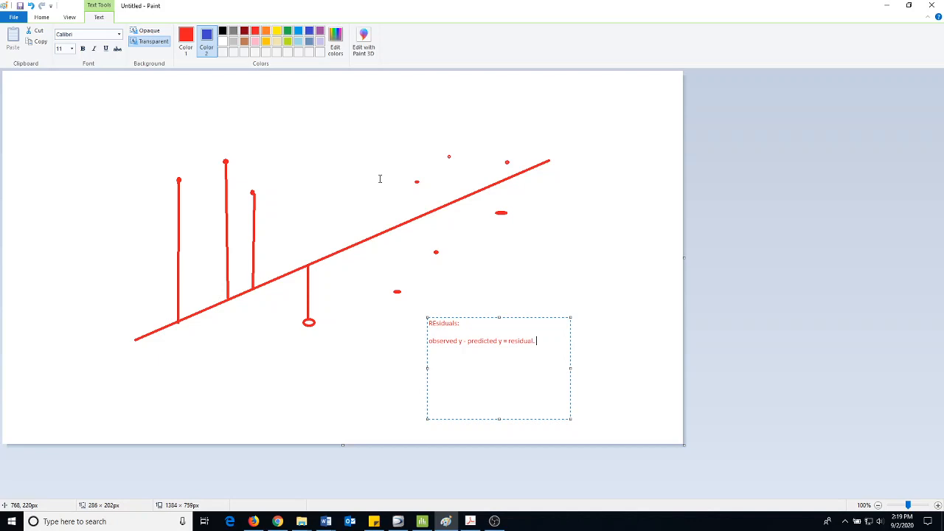
Switch to Minitab and start a linear fitted line plot on the HollywoodMovies worksheet with AudienceScore as the predictor
{"action": "key", "text": "alt+Tab"}
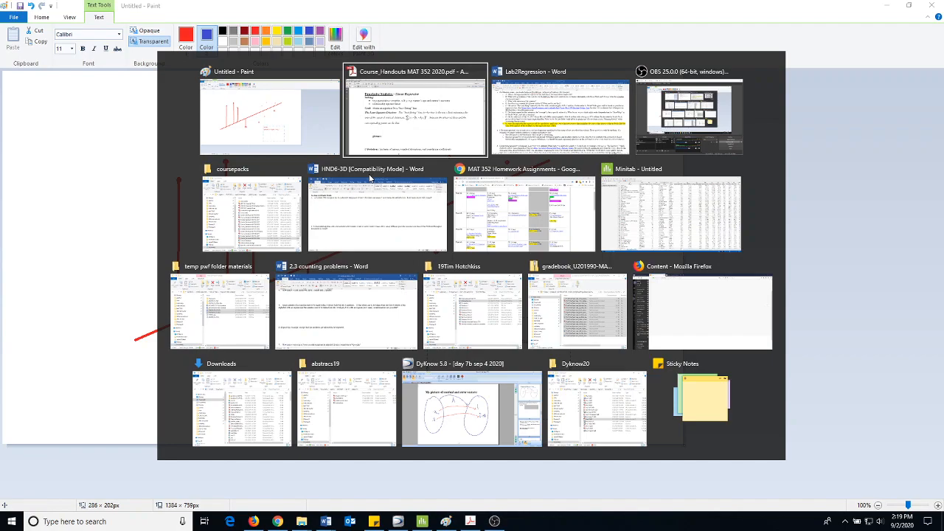
{"action": "key", "text": "alt+Tab"}
{"action": "key", "text": "alt+Tab"}
{"action": "key", "text": "alt+Tab"}
{"action": "key", "text": "alt+Tab"}
{"action": "key", "text": "alt+Tab"}
{"action": "key", "text": "alt+Tab"}
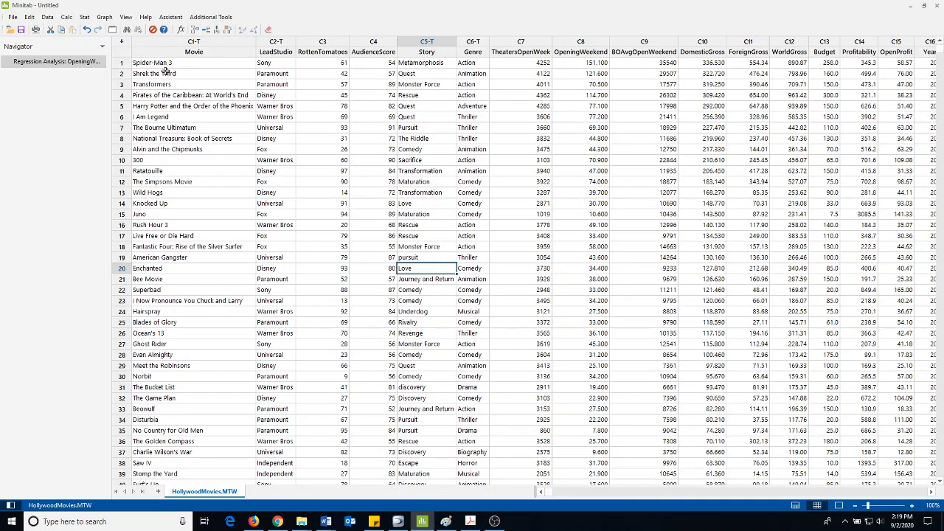
{"action": "left_click", "coordinate": [84, 19]}
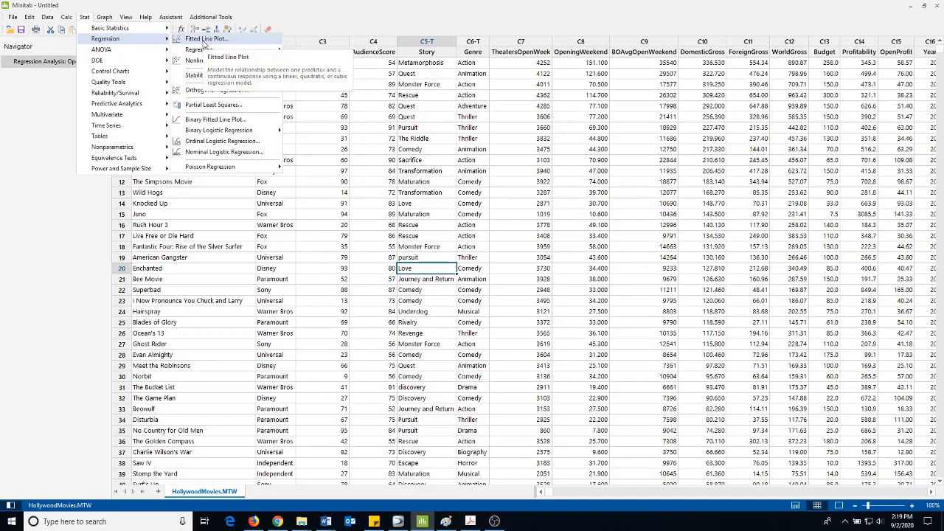
{"action": "left_click", "coordinate": [205, 40]}
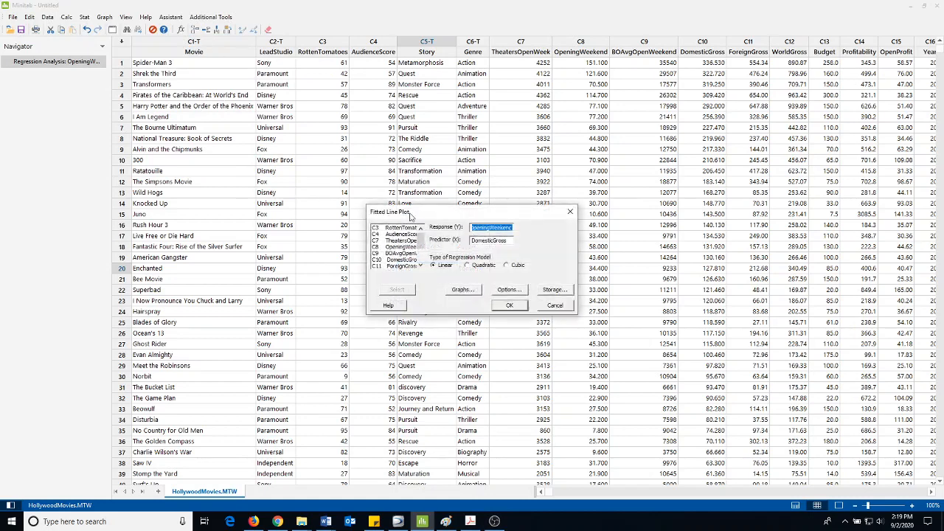
{"action": "scroll", "coordinate": [420, 249], "scroll_direction": "down", "scroll_amount": 2}
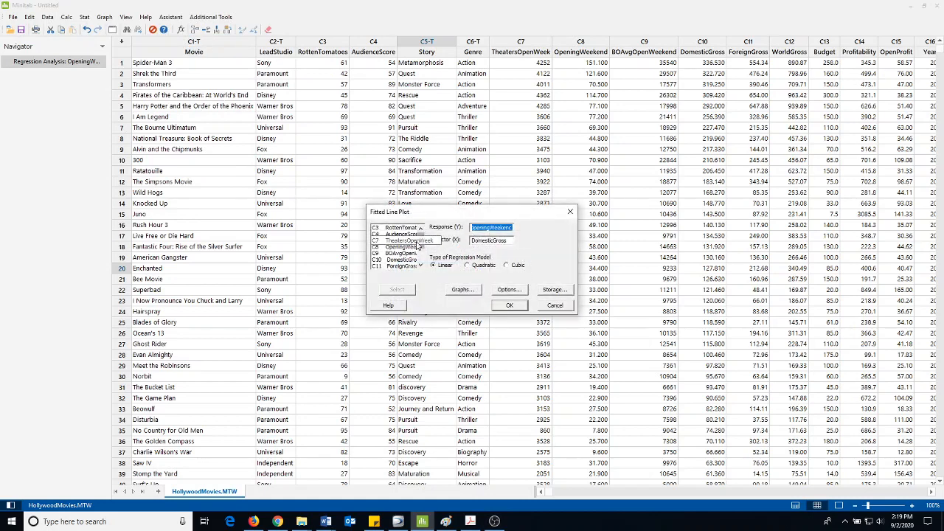
{"action": "left_click_drag", "start_coordinate": [419, 246], "coordinate": [418, 250]}
{"action": "left_click", "coordinate": [408, 230]}
{"action": "double_click", "coordinate": [408, 231]}
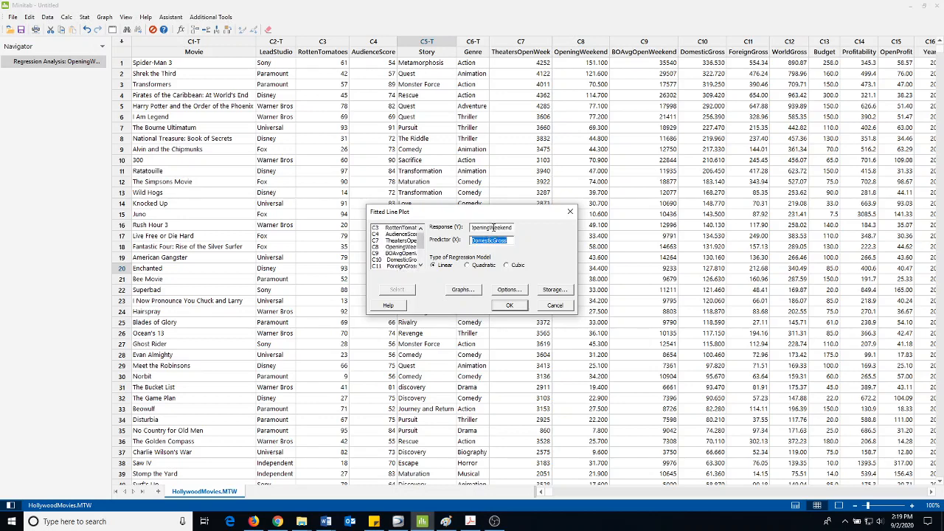
{"action": "mouse_move", "coordinate": [420, 240]}
{"action": "left_mouse_down"}
{"action": "mouse_move", "coordinate": [421, 249]}
{"action": "mouse_move", "coordinate": [420, 237]}
{"action": "left_mouse_up"}
{"action": "double_click", "coordinate": [410, 235]}
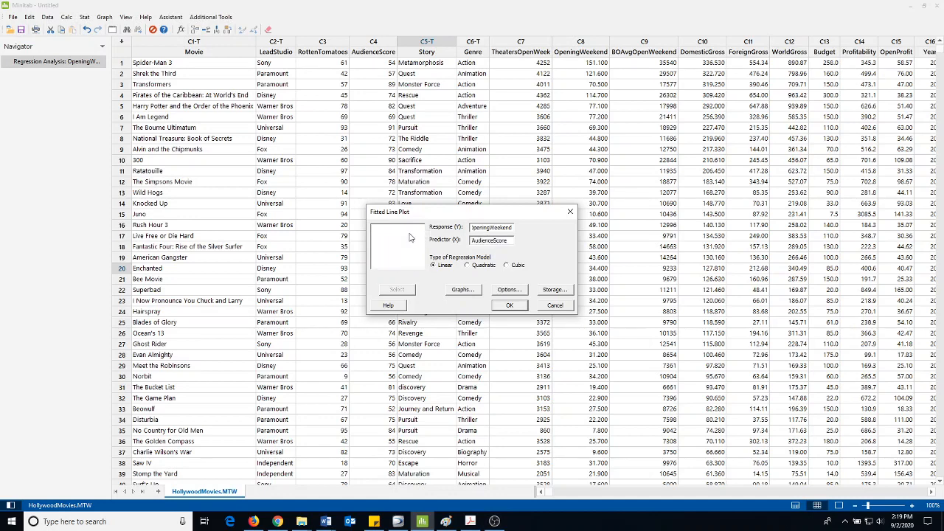
{"action": "left_click", "coordinate": [506, 229]}
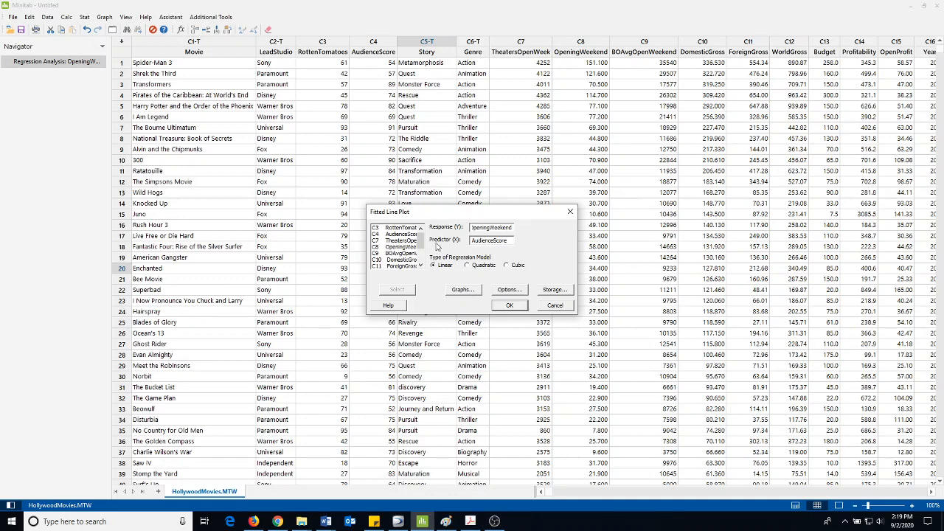
{"action": "left_click_drag", "start_coordinate": [421, 243], "coordinate": [421, 248]}
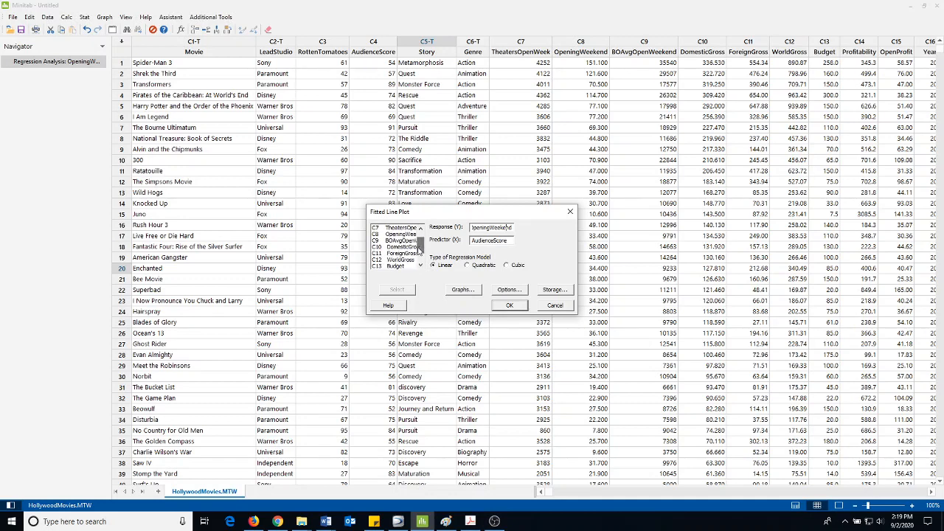
{"action": "double_click", "coordinate": [410, 260]}
{"action": "left_click", "coordinate": [509, 305]}
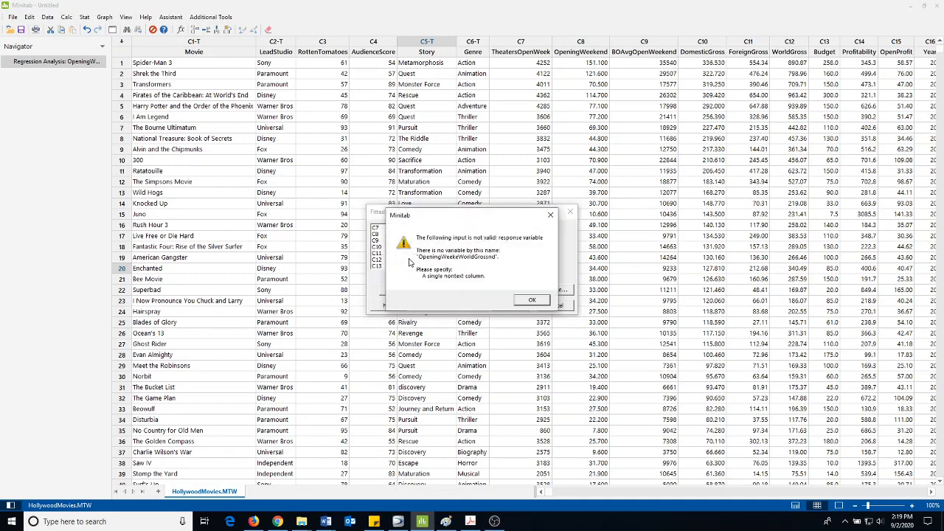
{"action": "left_click", "coordinate": [533, 300]}
Set WorldGross as the only response variable and generate the fitted line plot
{"action": "key", "text": "BackSpace"}
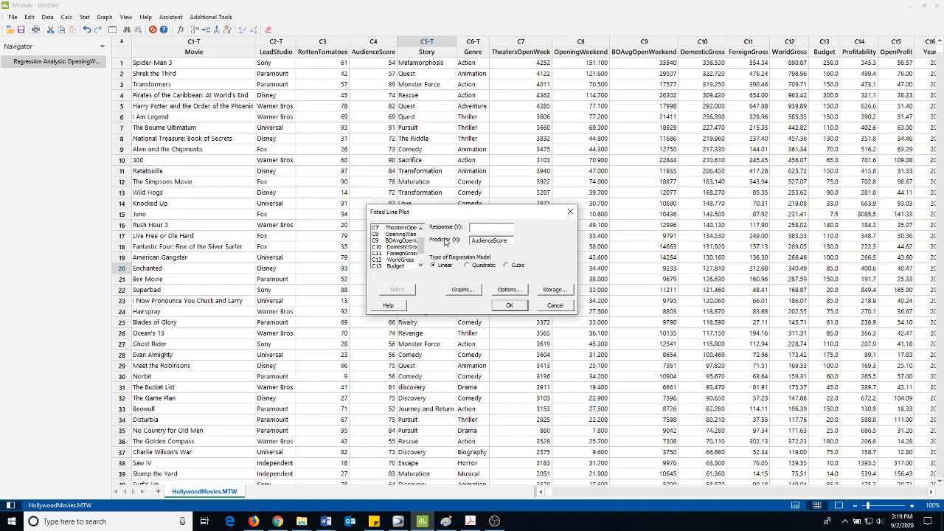
{"action": "double_click", "coordinate": [408, 260]}
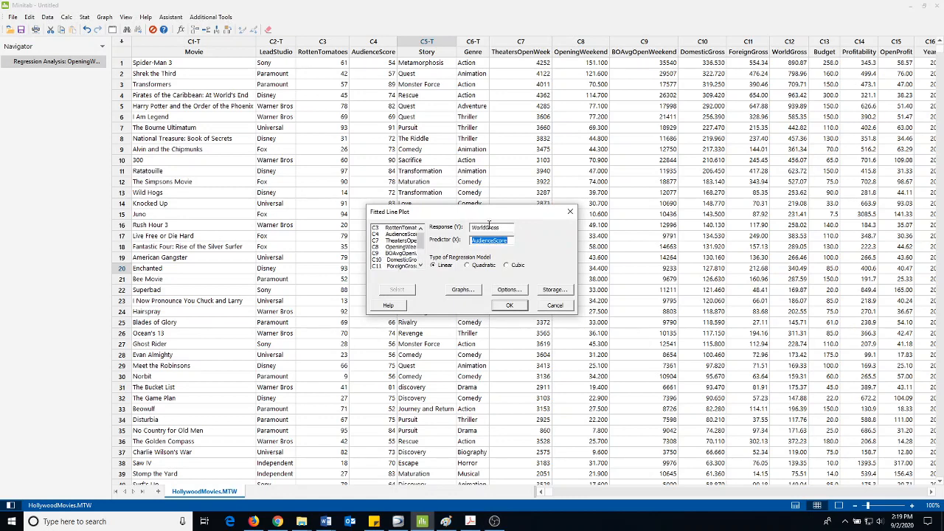
{"action": "left_click", "coordinate": [508, 307]}
Examine the WorldGross versus AudienceScore regression equation, analysis of variance and fitted line plot, and enlarge the worksheet view
{"action": "scroll", "coordinate": [465, 226], "scroll_direction": "down", "scroll_amount": 2}
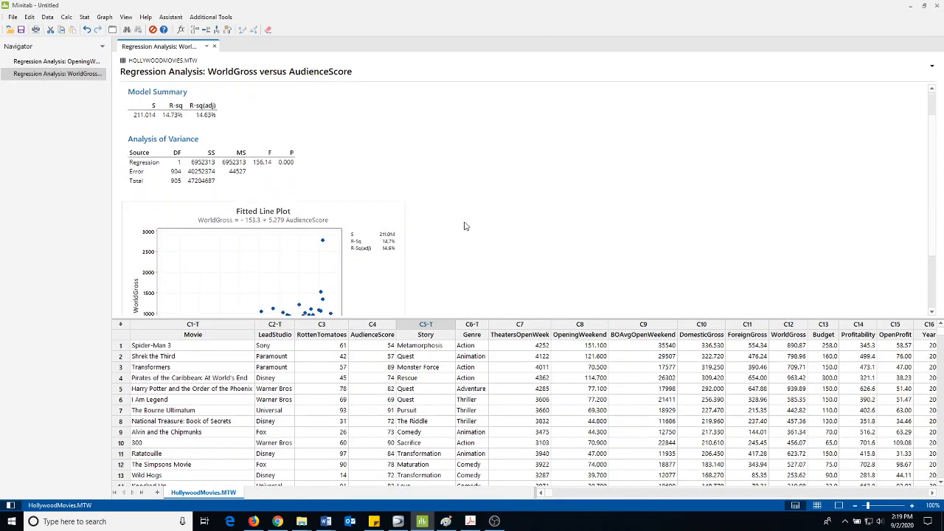
{"action": "scroll", "coordinate": [464, 225], "scroll_direction": "down", "scroll_amount": 2}
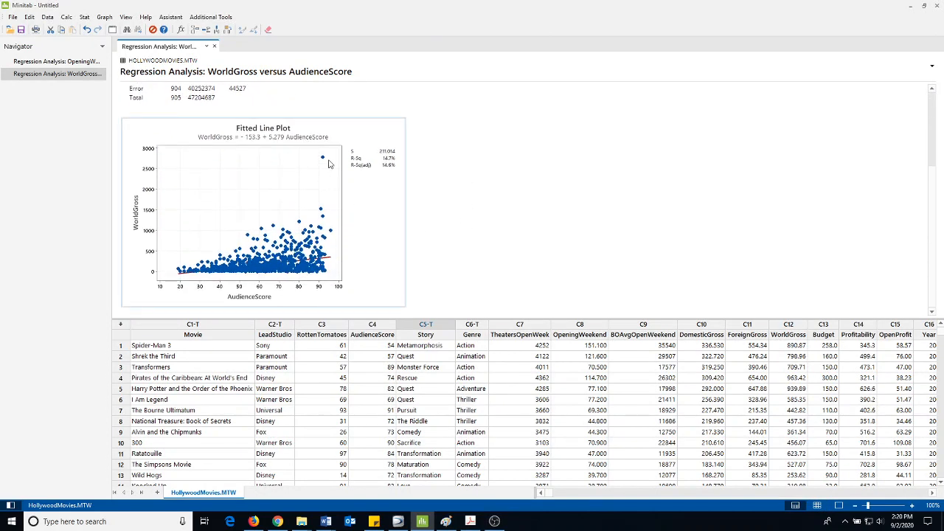
{"action": "scroll", "coordinate": [448, 179], "scroll_direction": "up", "scroll_amount": 2}
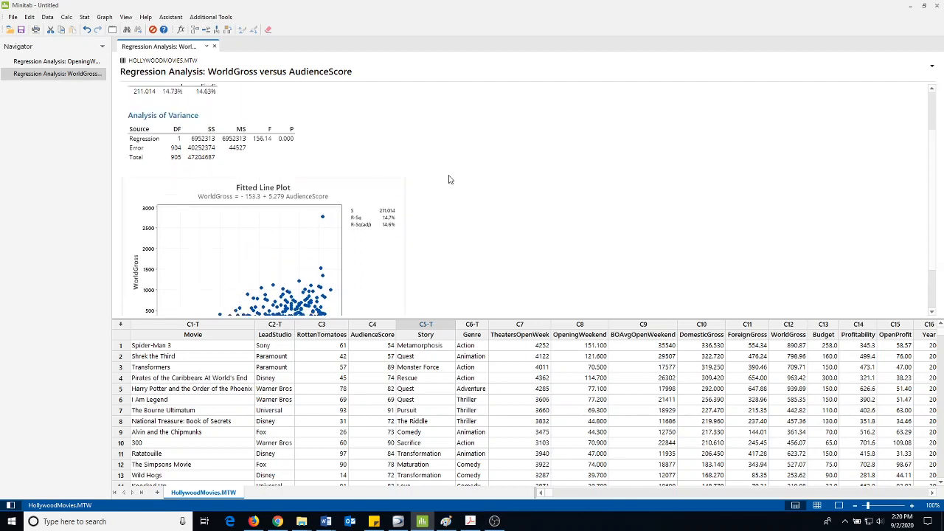
{"action": "scroll", "coordinate": [449, 179], "scroll_direction": "up", "scroll_amount": 2}
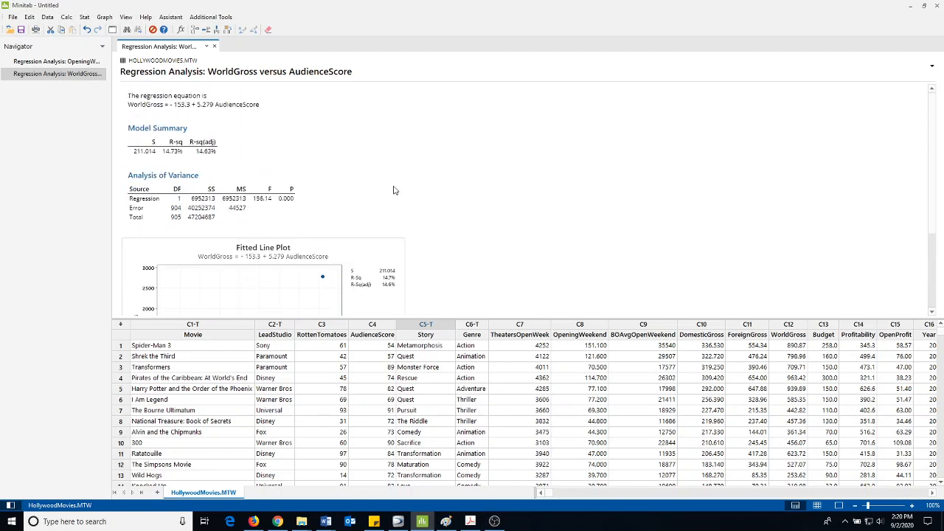
{"action": "scroll", "coordinate": [392, 188], "scroll_direction": "down", "scroll_amount": 4}
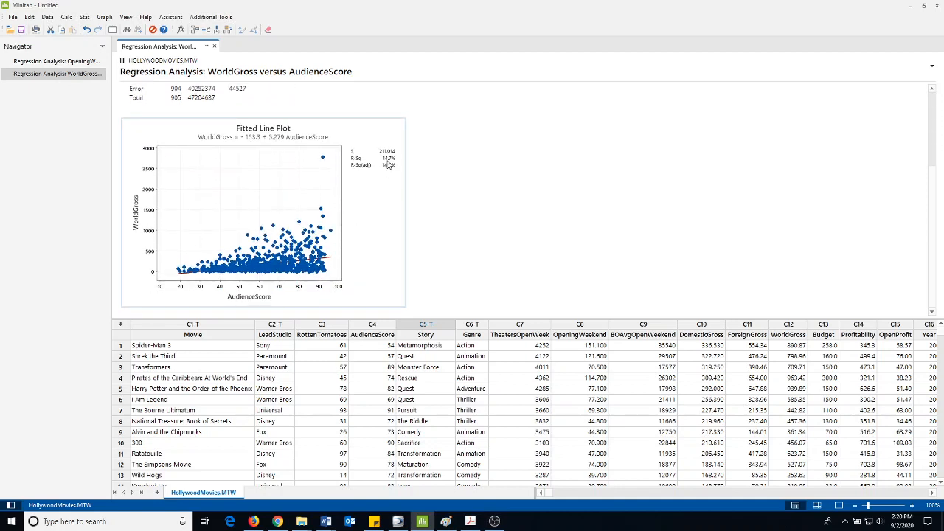
{"action": "scroll", "coordinate": [442, 170], "scroll_direction": "up", "scroll_amount": 4}
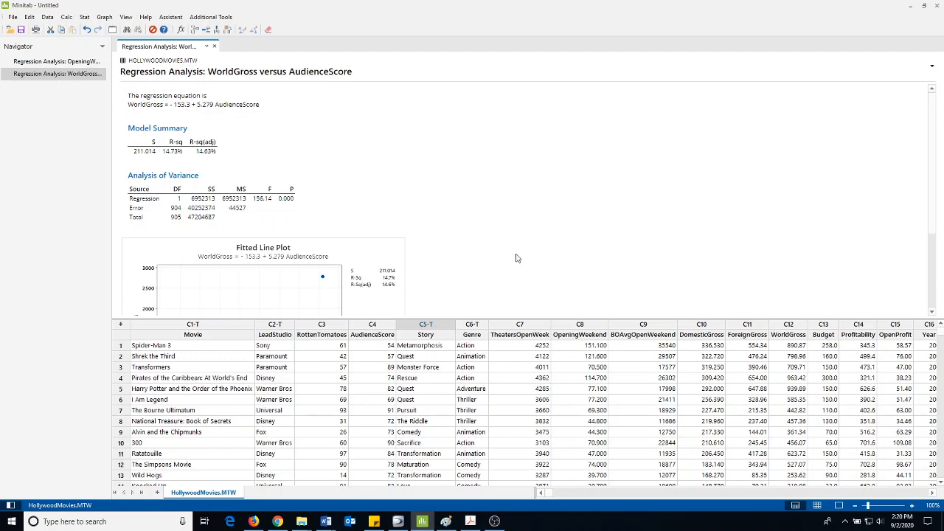
{"action": "left_click", "coordinate": [912, 505]}
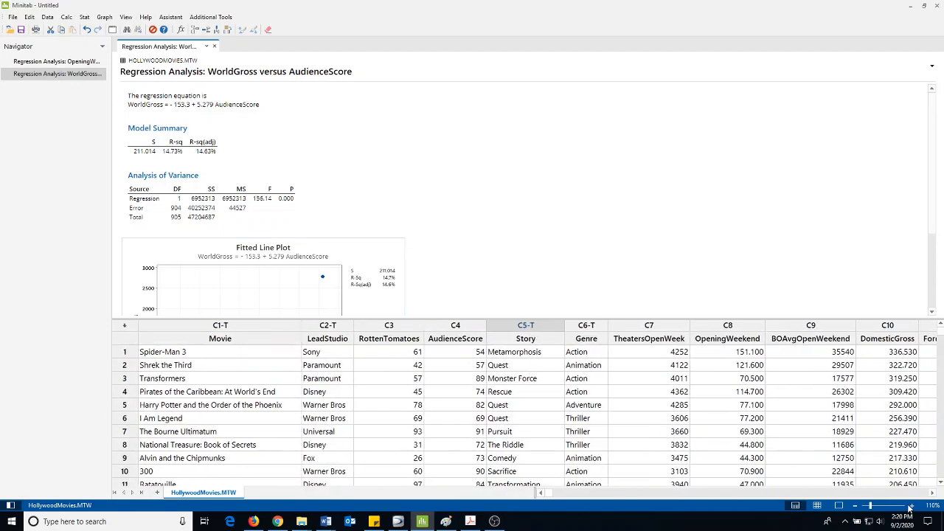
{"action": "left_click", "coordinate": [912, 505]}
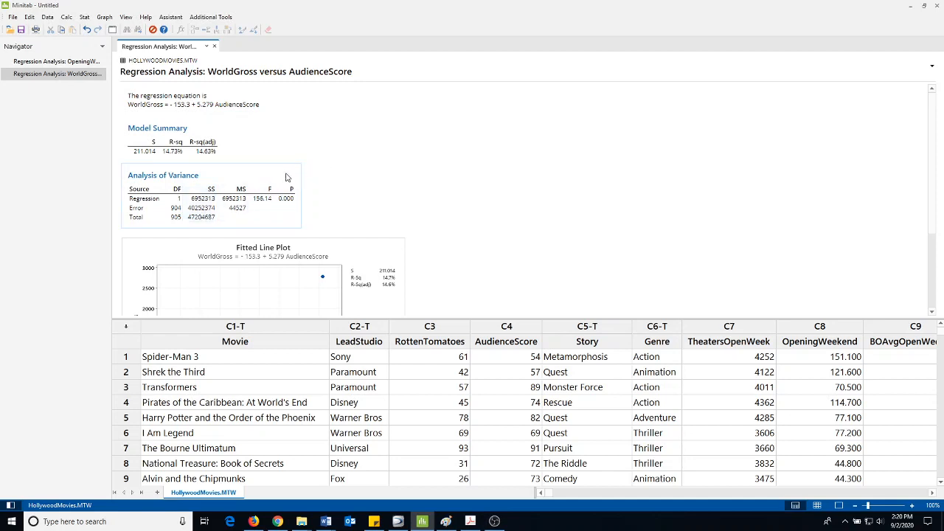
Copy the Analysis of Variance table from the WorldGross versus AudienceScore output and paste it into a new blank Word document
{"action": "left_click", "coordinate": [311, 171]}
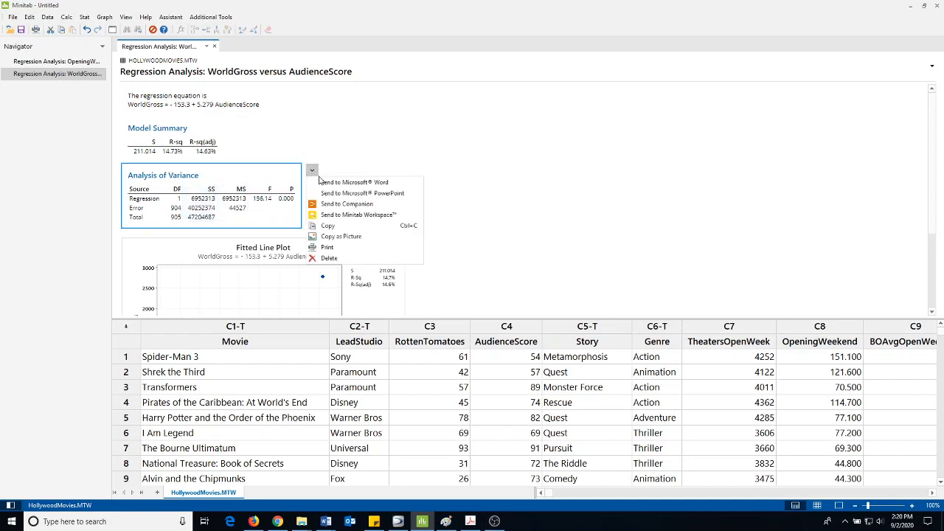
{"action": "left_click", "coordinate": [328, 230]}
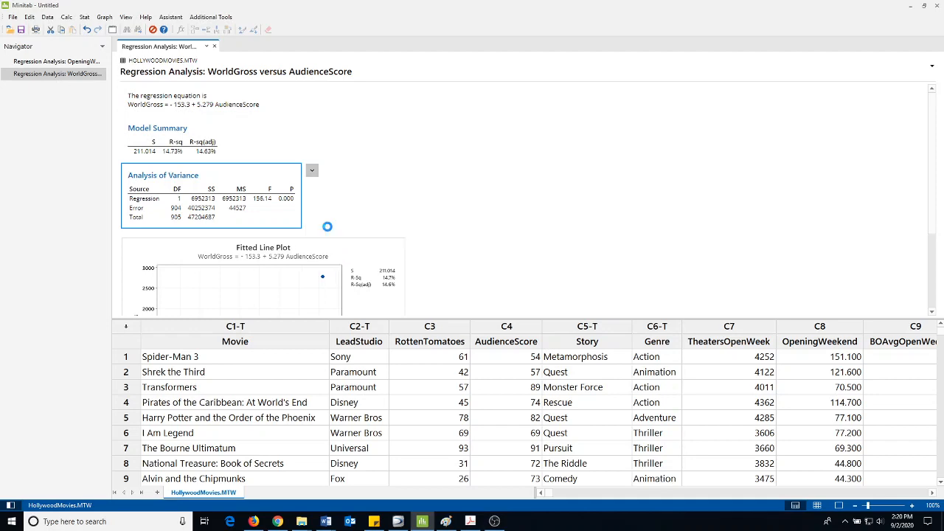
{"action": "mouse_move", "coordinate": [329, 525]}
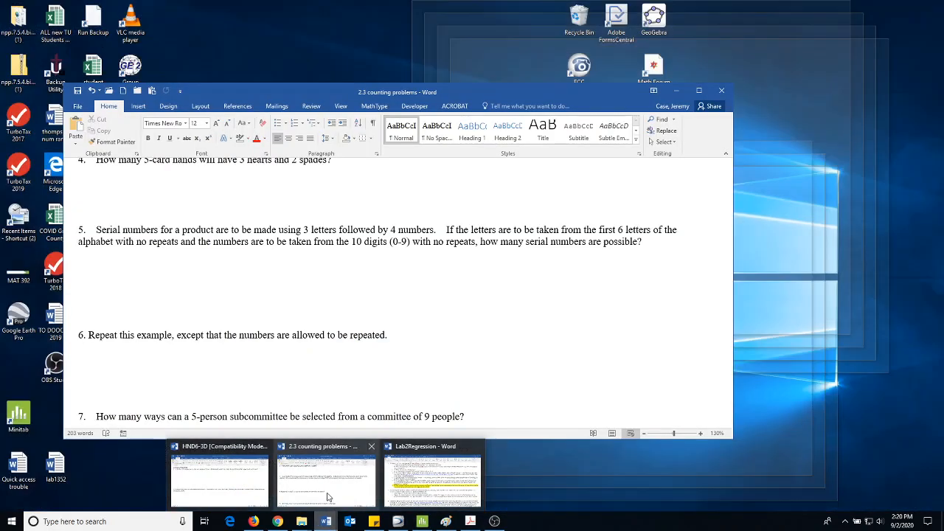
{"action": "left_click", "coordinate": [328, 476]}
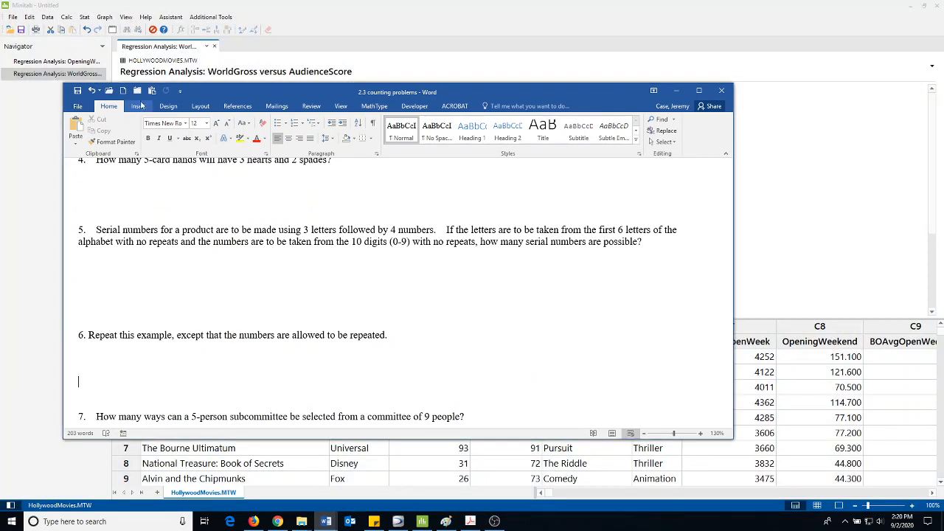
{"action": "left_click", "coordinate": [123, 90]}
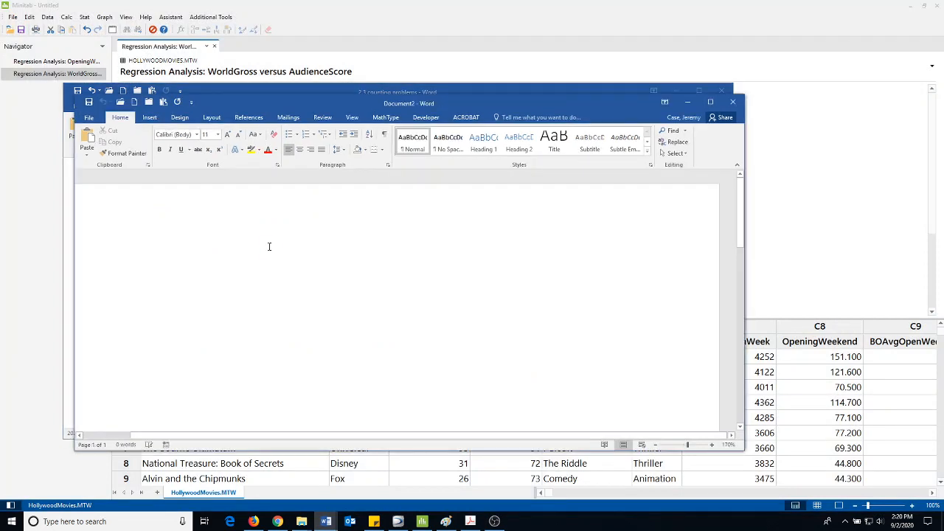
{"action": "key", "text": "ctrl+v"}
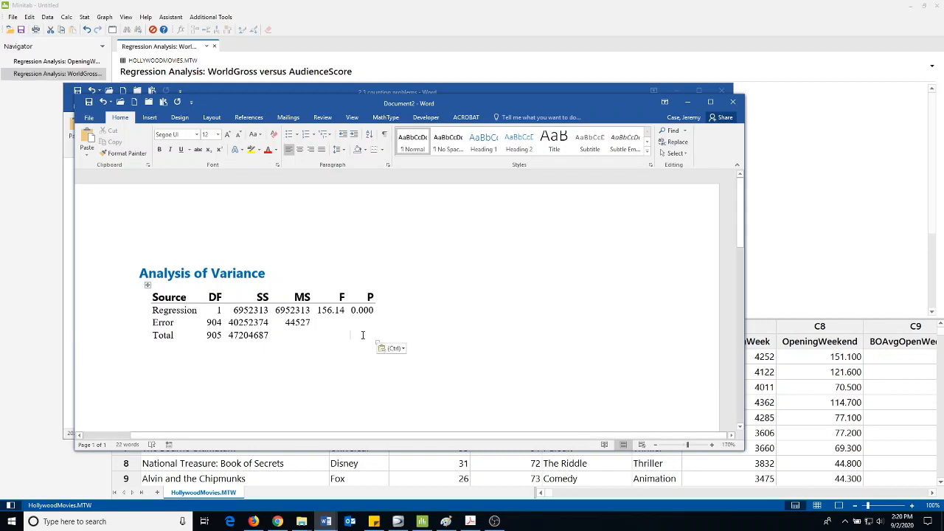
Highlight the Error row's SS value in yellow in the pasted Analysis of Variance table
{"action": "left_click", "coordinate": [375, 345]}
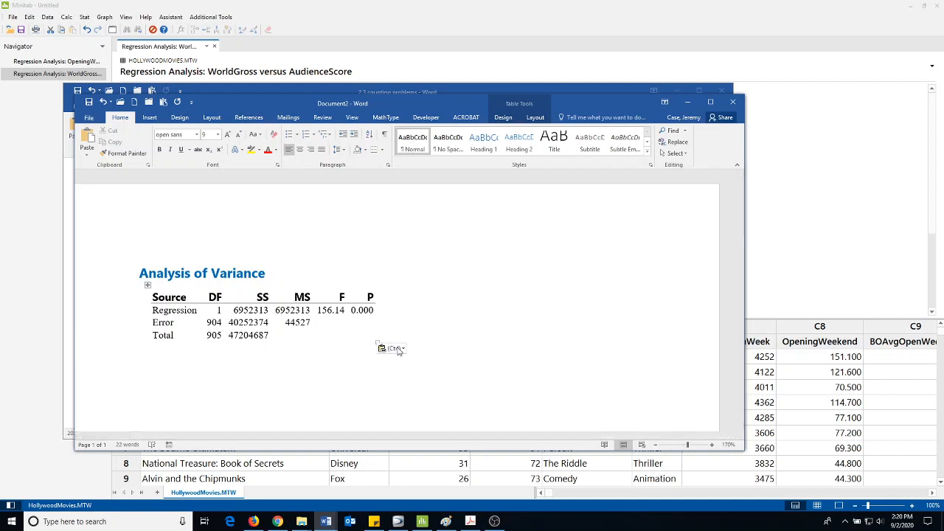
{"action": "left_click", "coordinate": [147, 283]}
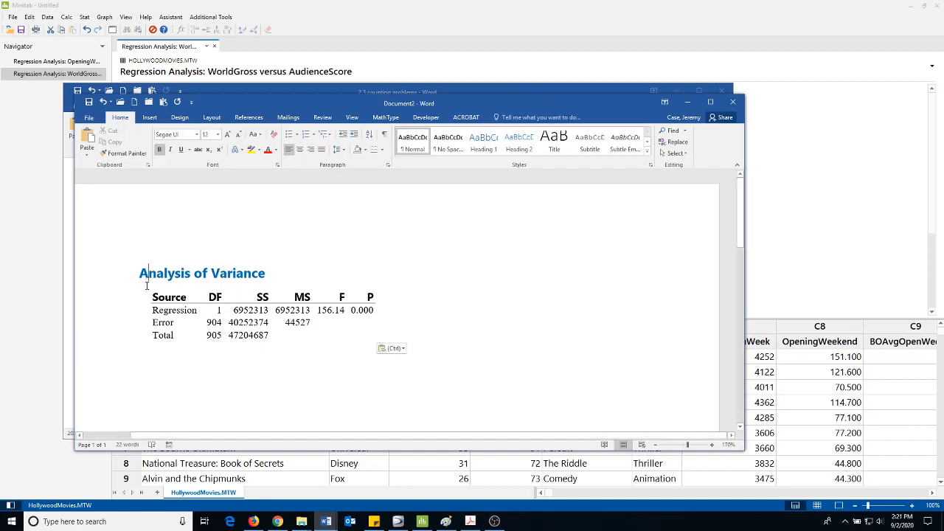
{"action": "left_click", "coordinate": [148, 290]}
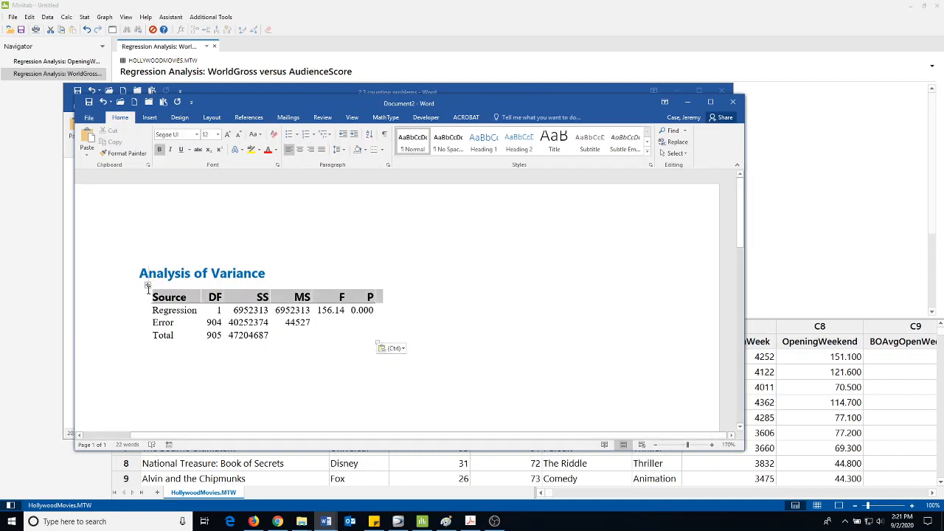
{"action": "left_click", "coordinate": [233, 310]}
{"action": "left_click_drag", "start_coordinate": [230, 322], "coordinate": [309, 323]}
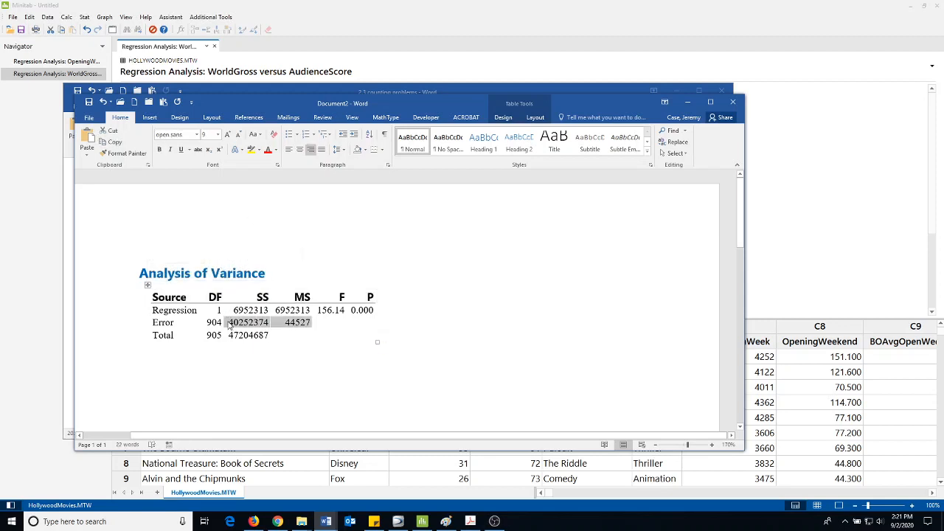
{"action": "left_click_drag", "start_coordinate": [230, 323], "coordinate": [270, 322]}
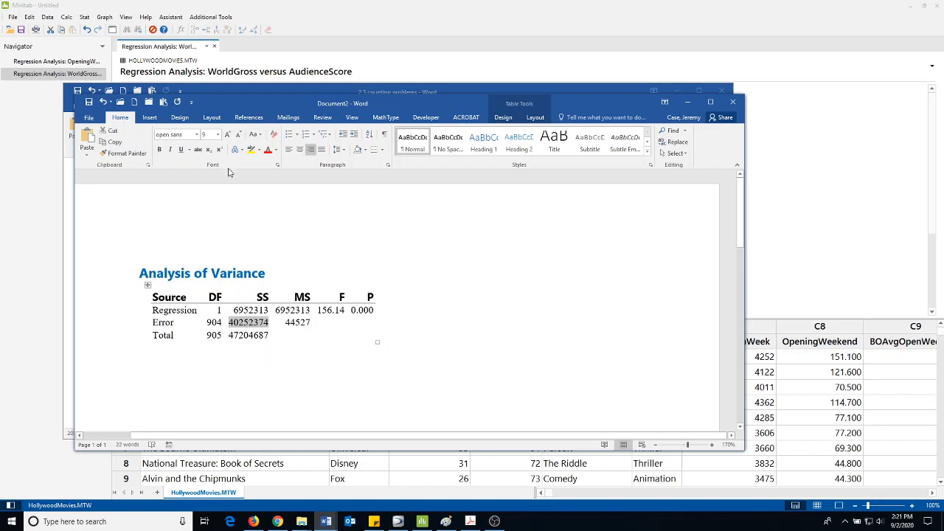
{"action": "left_click", "coordinate": [251, 150]}
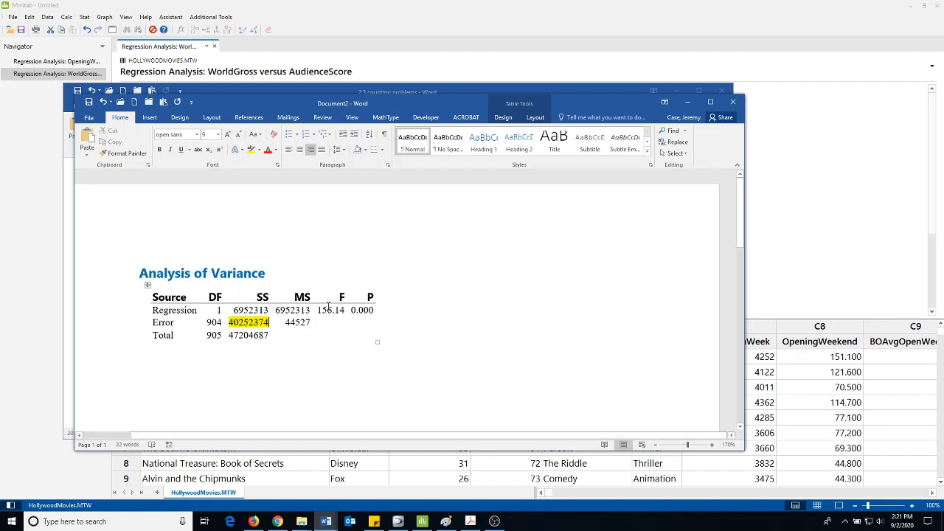
Switch to the Lab2Regression document in Word and review highlighted question H
{"action": "key", "text": "alt+Tab"}
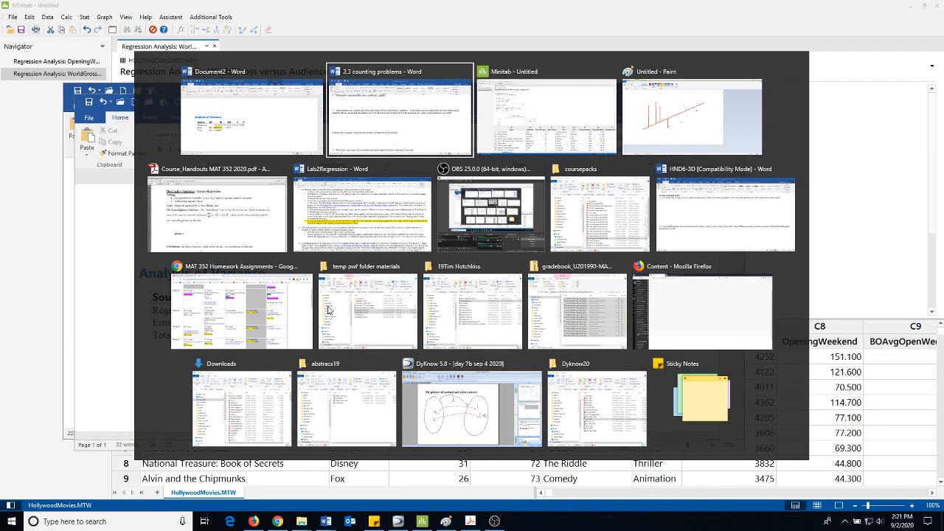
{"action": "key", "text": "alt+Tab"}
{"action": "key", "text": "alt+Tab"}
{"action": "key", "text": "alt+Tab"}
{"action": "key", "text": "alt+Tab"}
{"action": "key", "text": "alt+Tab"}
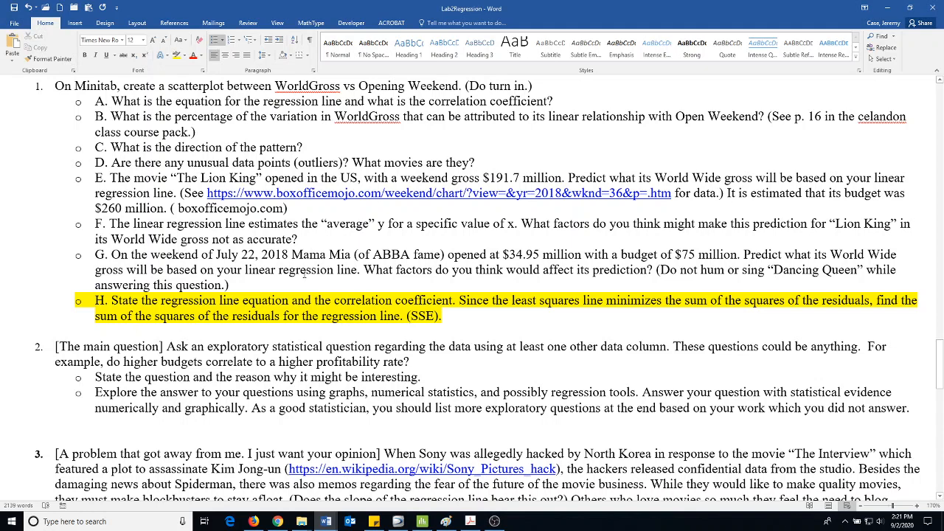
Switch to Minitab and run a correlation analysis with WorldGross and AudienceScore as the variables, showing the Correlations table
{"action": "key", "text": "alt+Tab"}
{"action": "key", "text": "alt+Tab"}
{"action": "key", "text": "alt+Tab"}
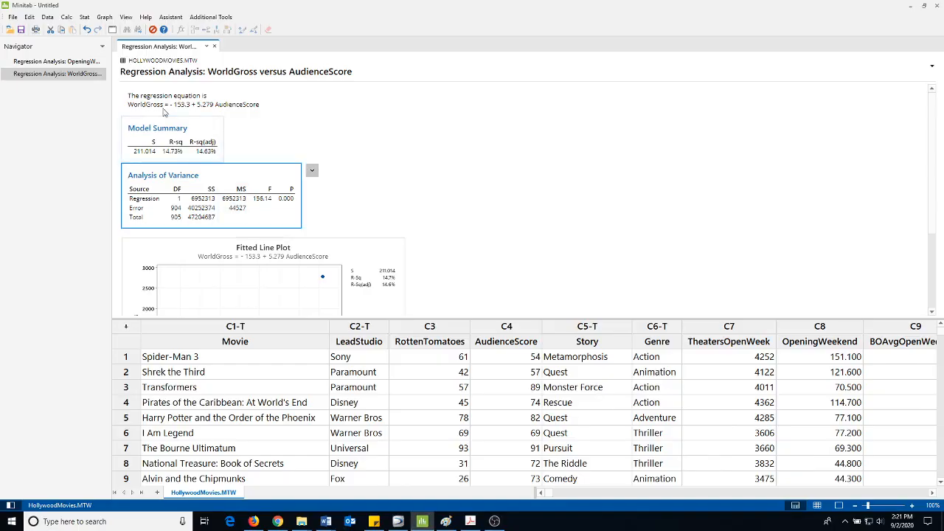
{"action": "left_click", "coordinate": [84, 17]}
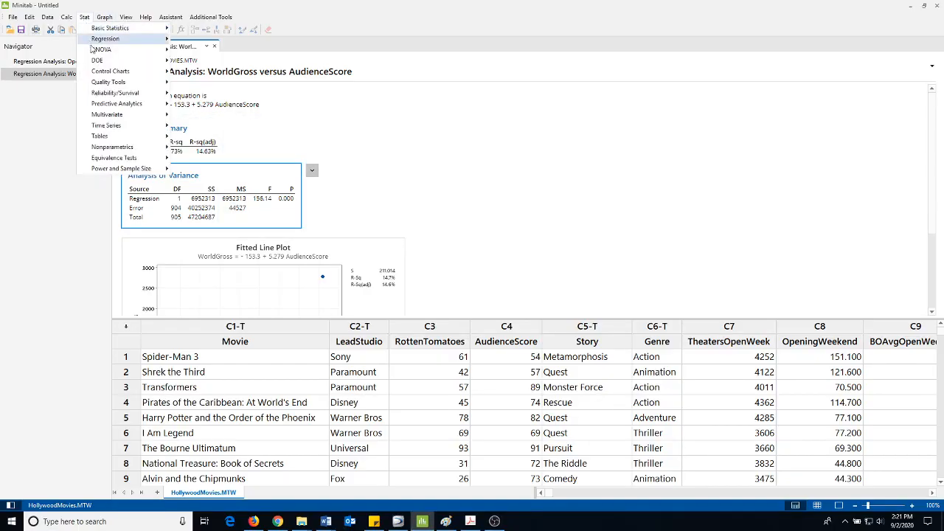
{"action": "mouse_move", "coordinate": [100, 29]}
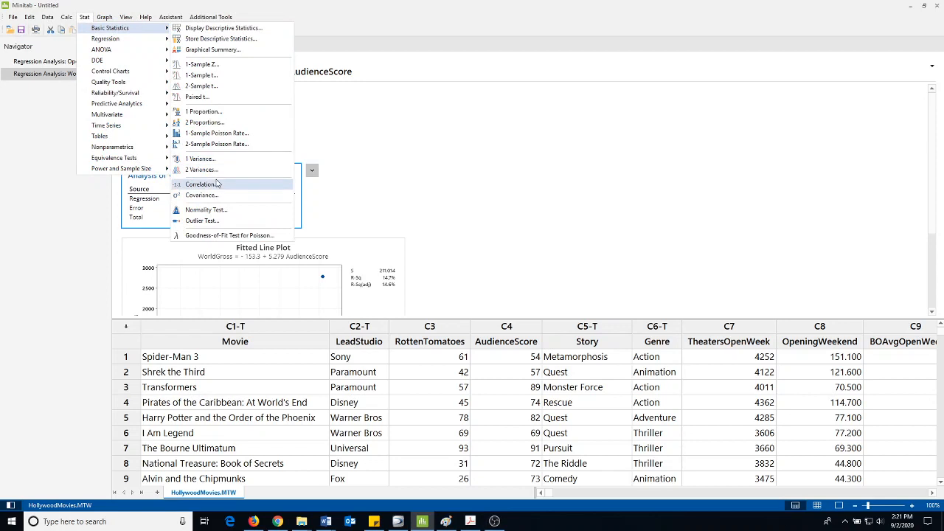
{"action": "left_click", "coordinate": [200, 183]}
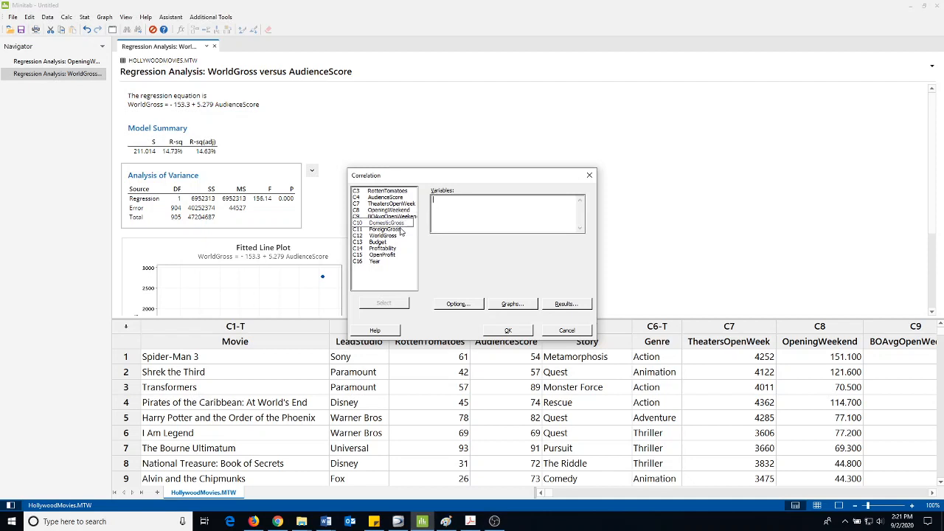
{"action": "double_click", "coordinate": [389, 236]}
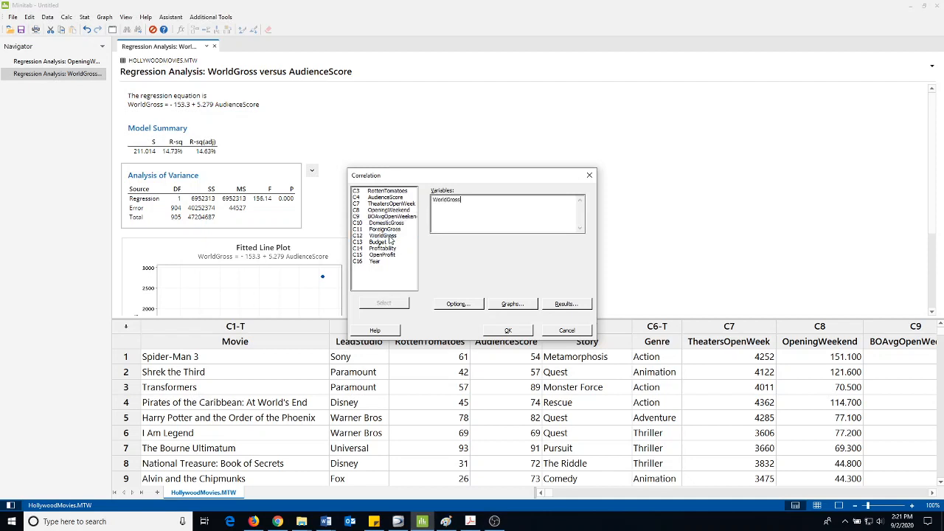
{"action": "double_click", "coordinate": [389, 199]}
{"action": "left_click", "coordinate": [507, 331]}
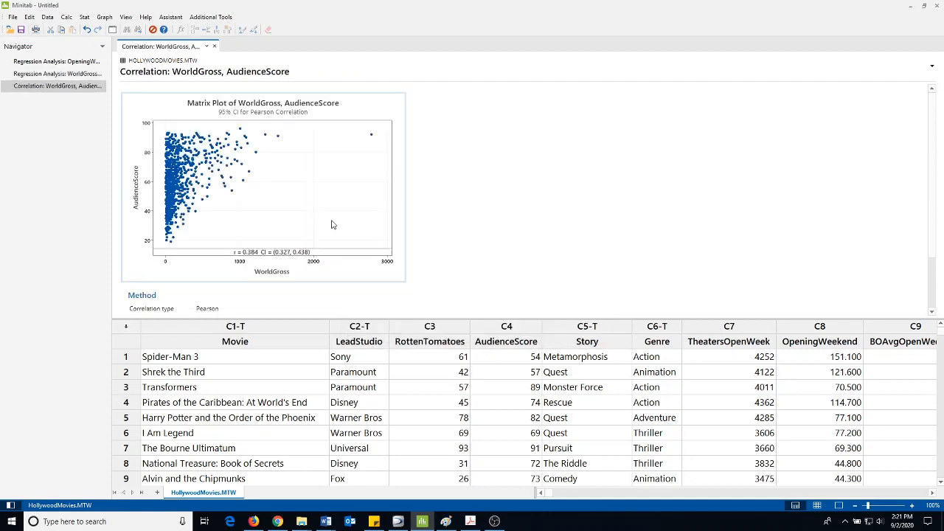
{"action": "scroll", "coordinate": [337, 231], "scroll_direction": "down", "scroll_amount": 3}
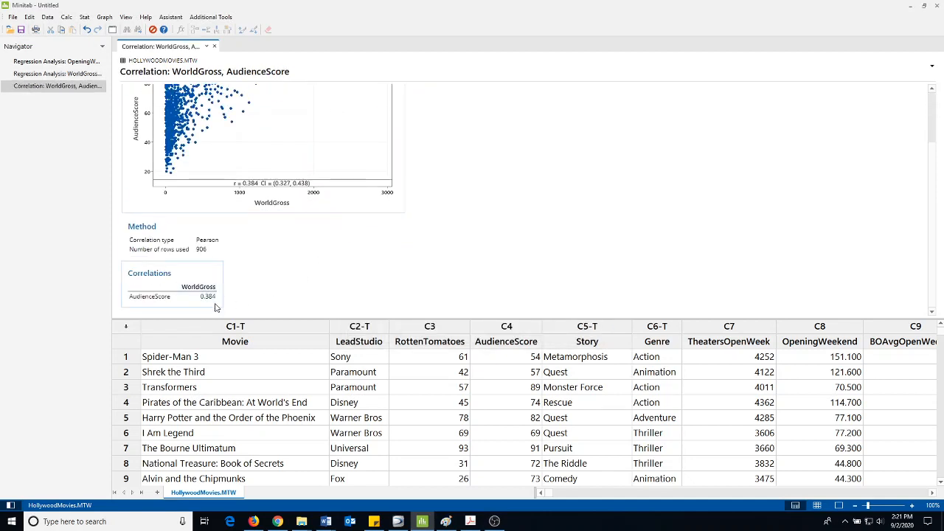